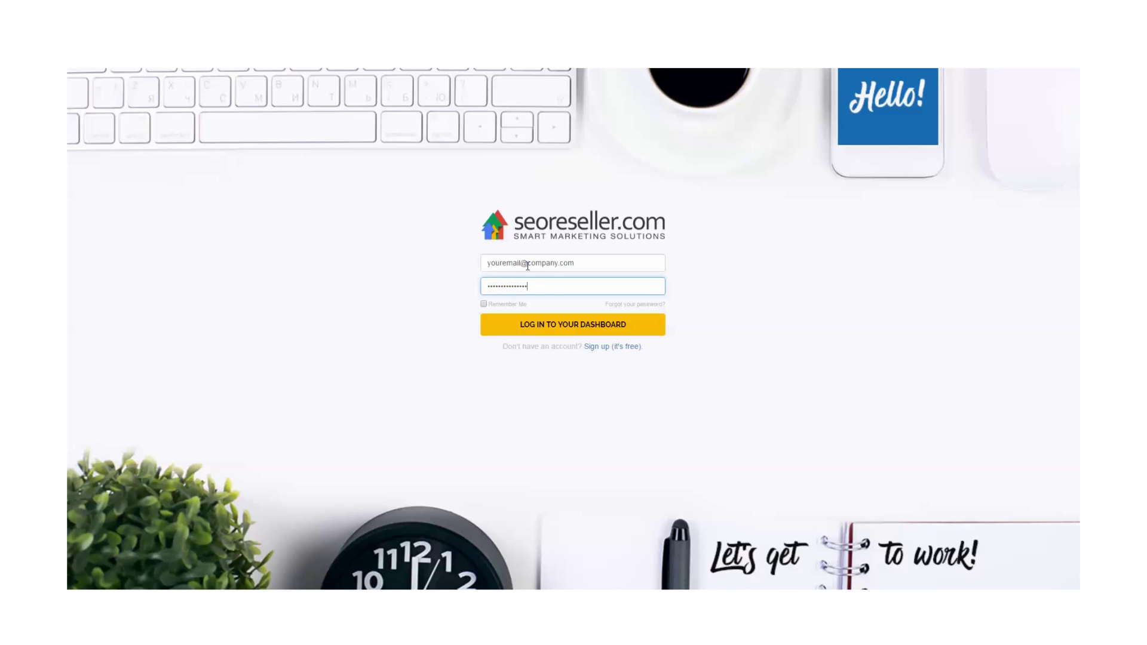
- Log in to the SEO Reseller dashboard with the entered email and password
left_click(577, 324)
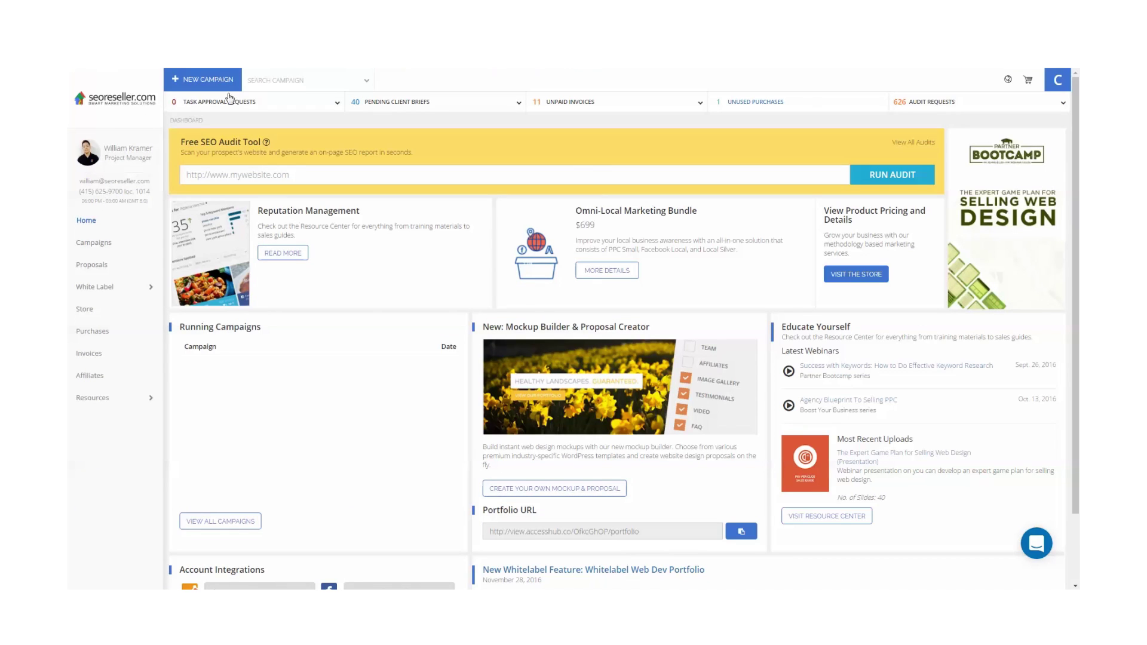
mouse_move(94, 287)
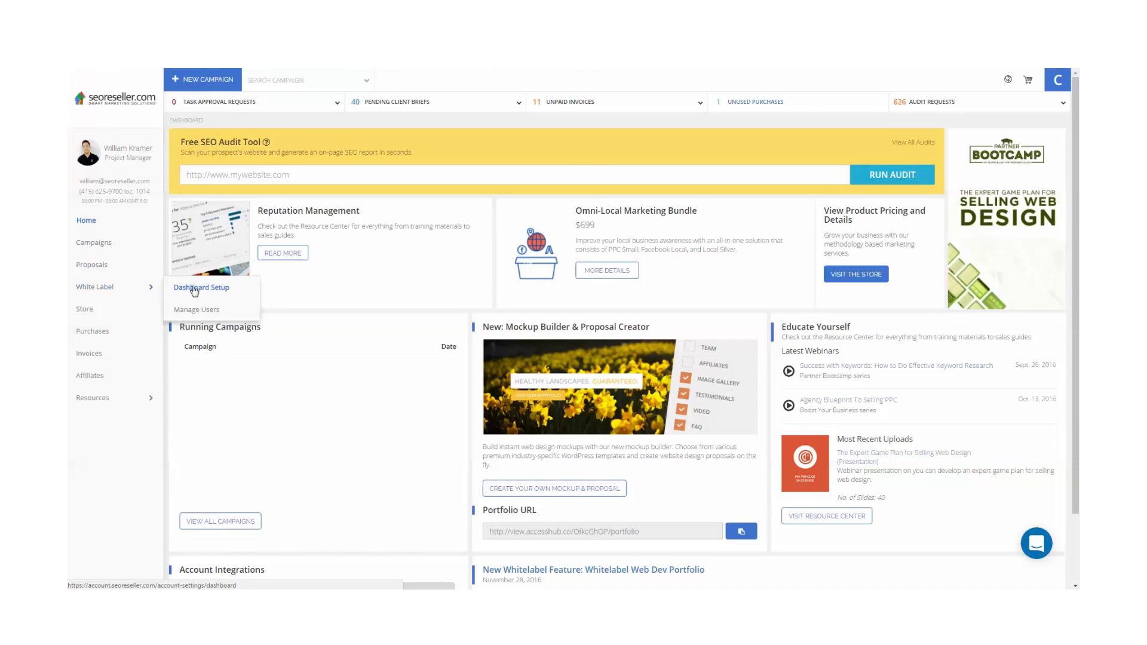
- Go to White Label > Dashboard Setup and reach Method 4, Upload .html File To Your Site
left_click(209, 292)
scroll(302, 257, "down", 1)
scroll(278, 309, "down", 5)
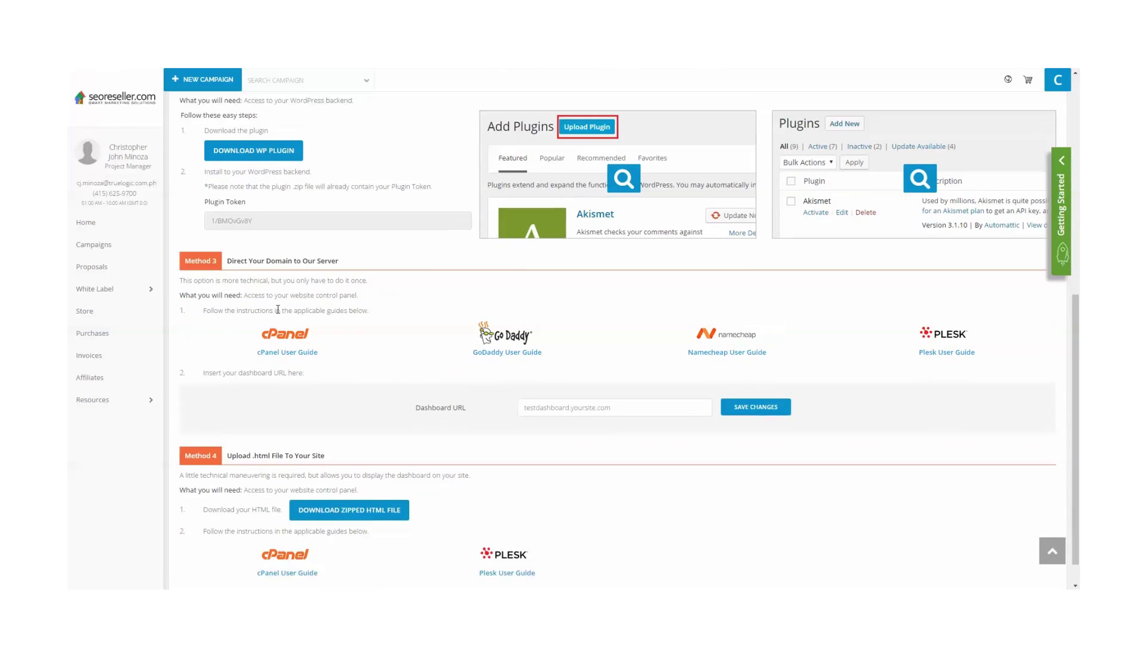
scroll(277, 309, "down", 1)
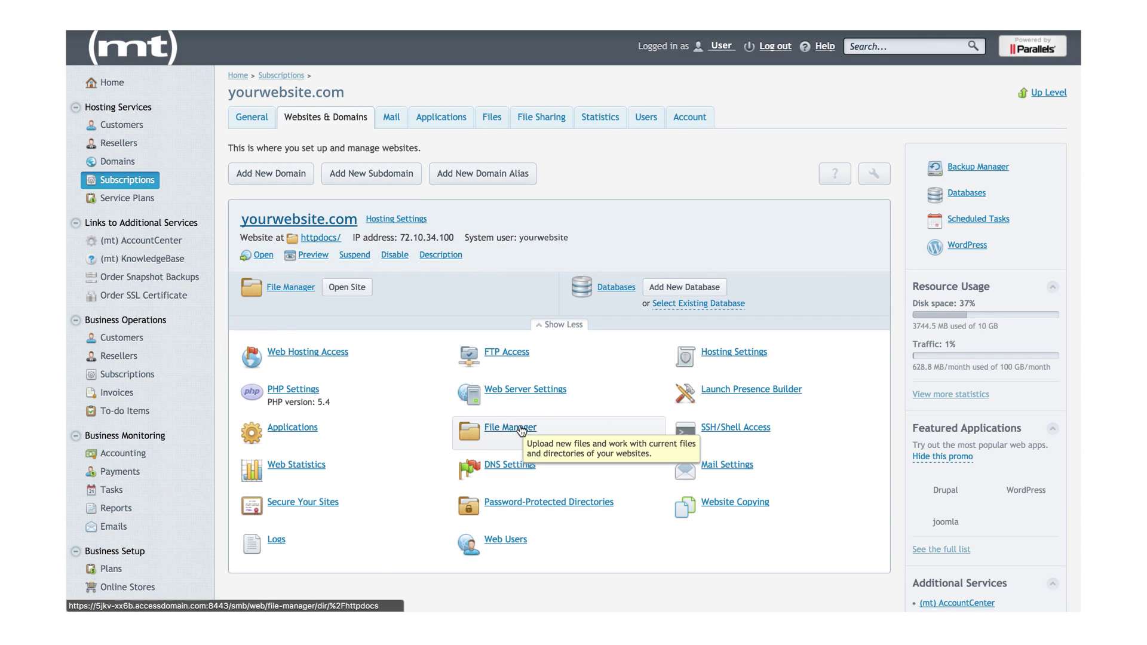
- Launch File Manager for yourwebsite.com from Websites & Domains, landing in httpdocs
left_click(520, 430)
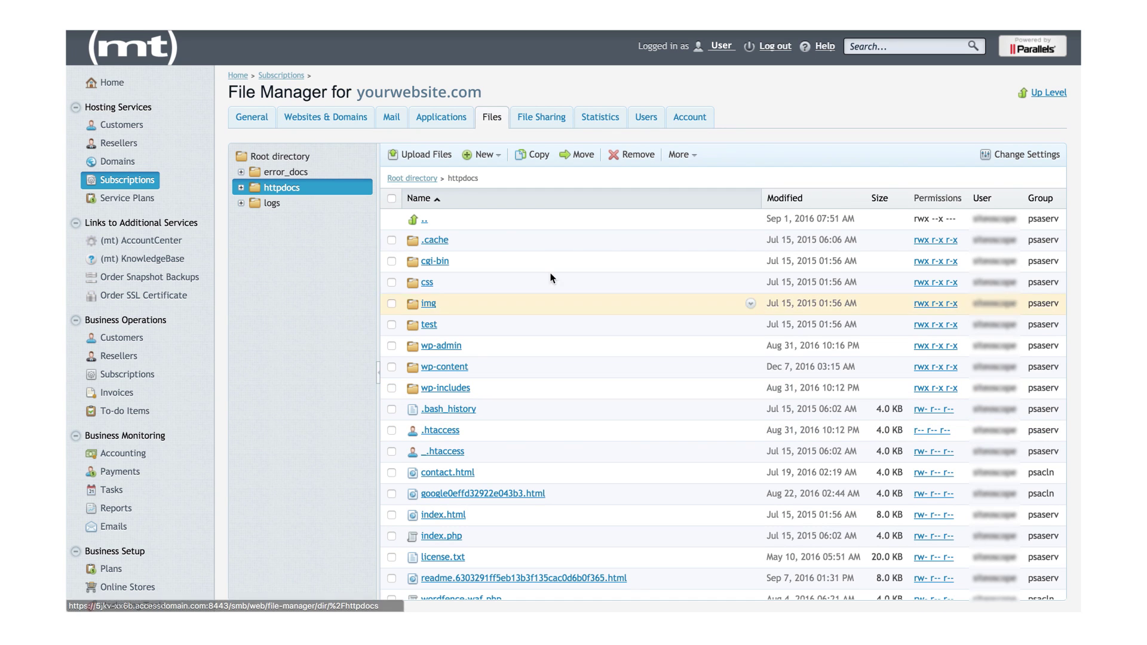
- Create a new directory named dashboard inside httpdocs via New > Create New Directory
left_click(484, 155)
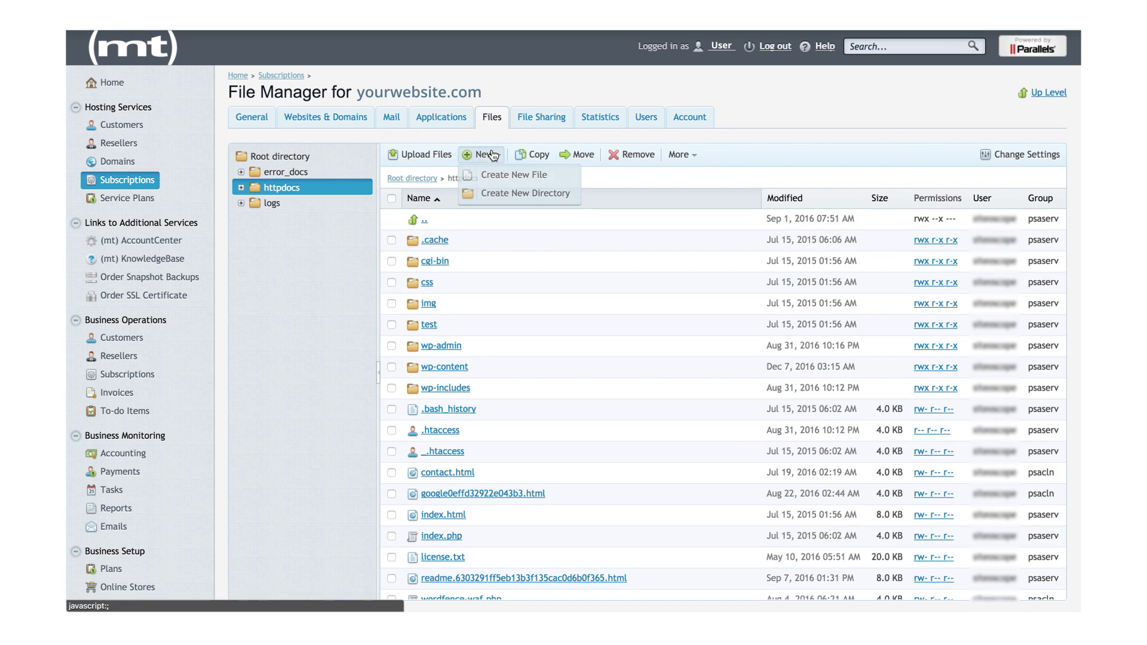
left_click(503, 194)
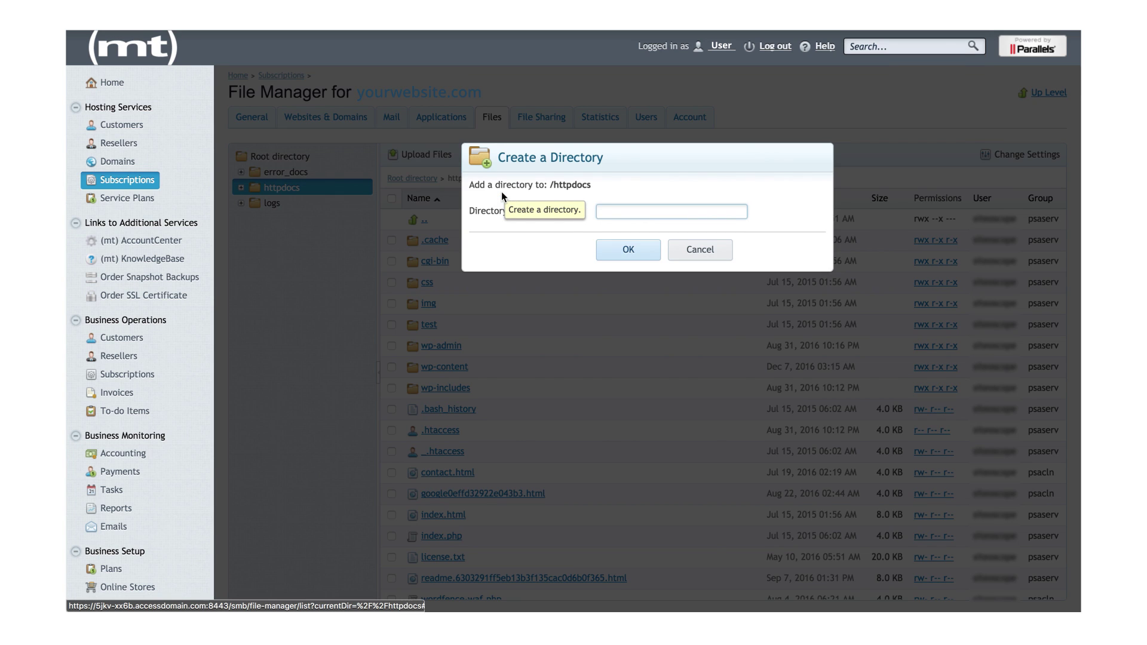
type("das")
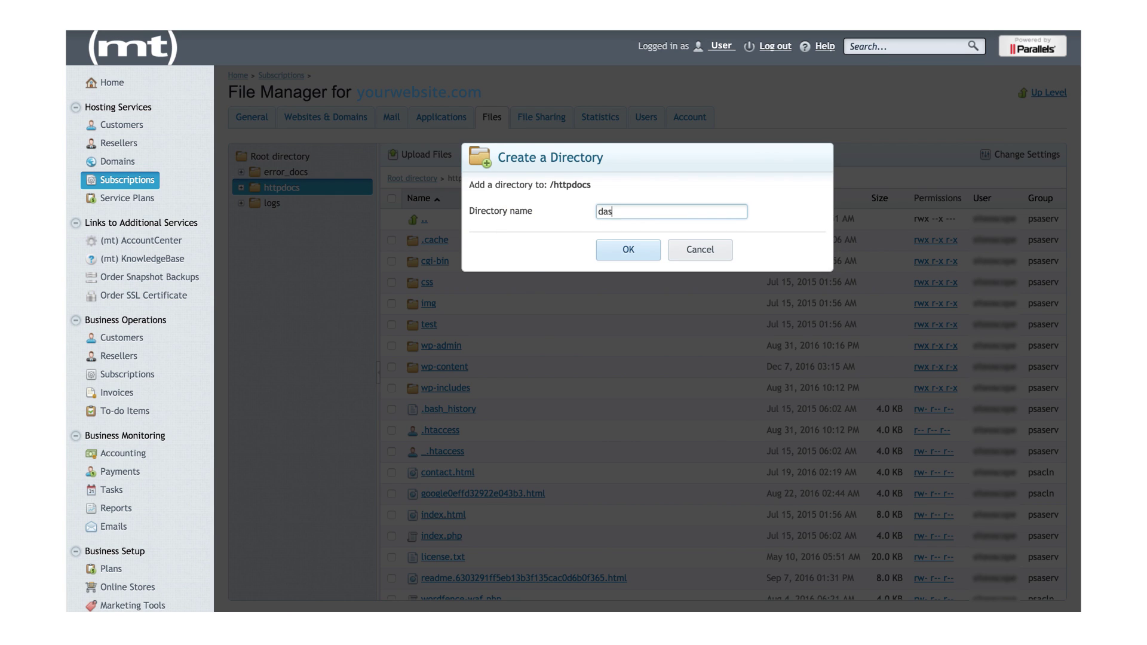
type("hboard")
left_click(630, 252)
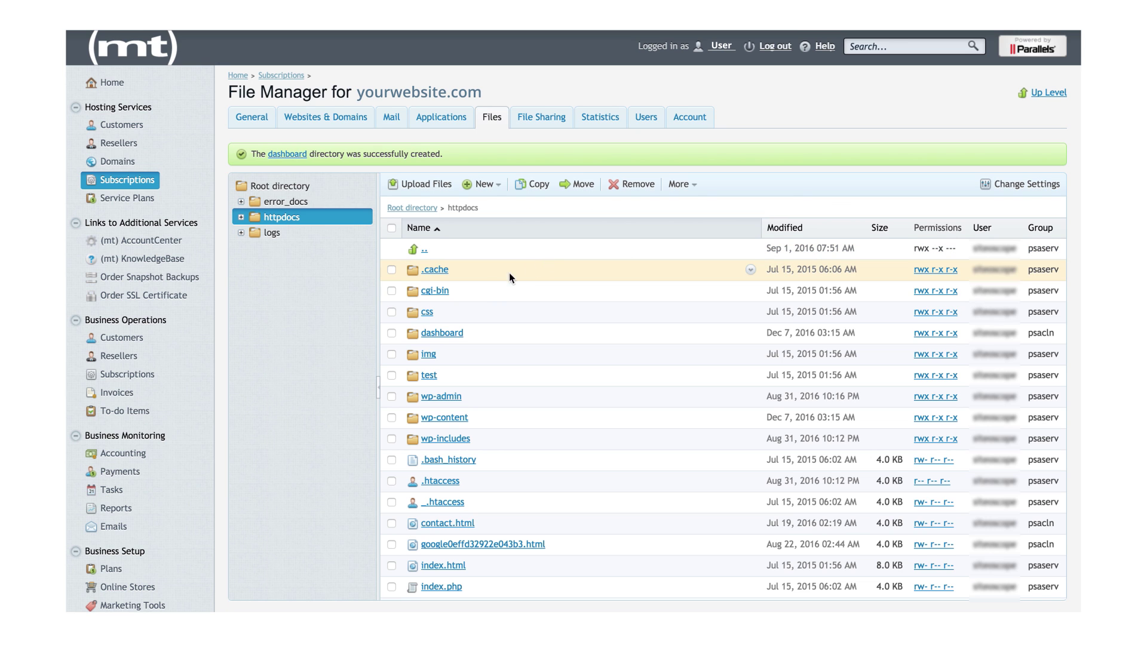
- Upload index.html.zip into httpdocs/dashboard and tick its checkbox for further action
left_click(443, 334)
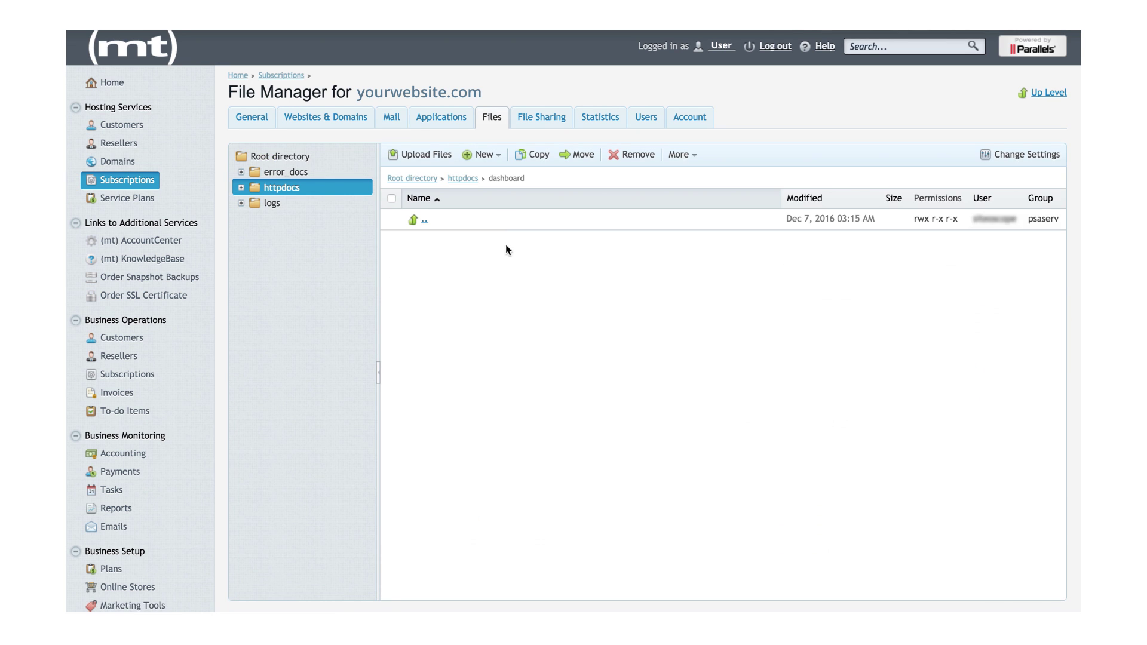
left_click(427, 161)
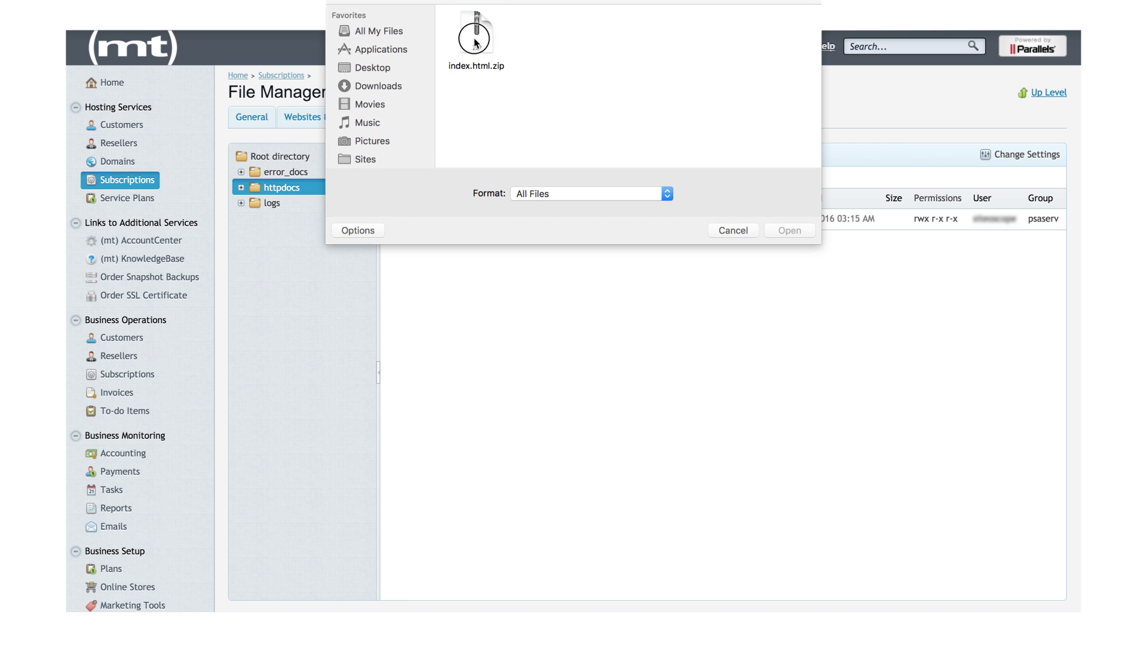
left_click(475, 40)
left_click(771, 233)
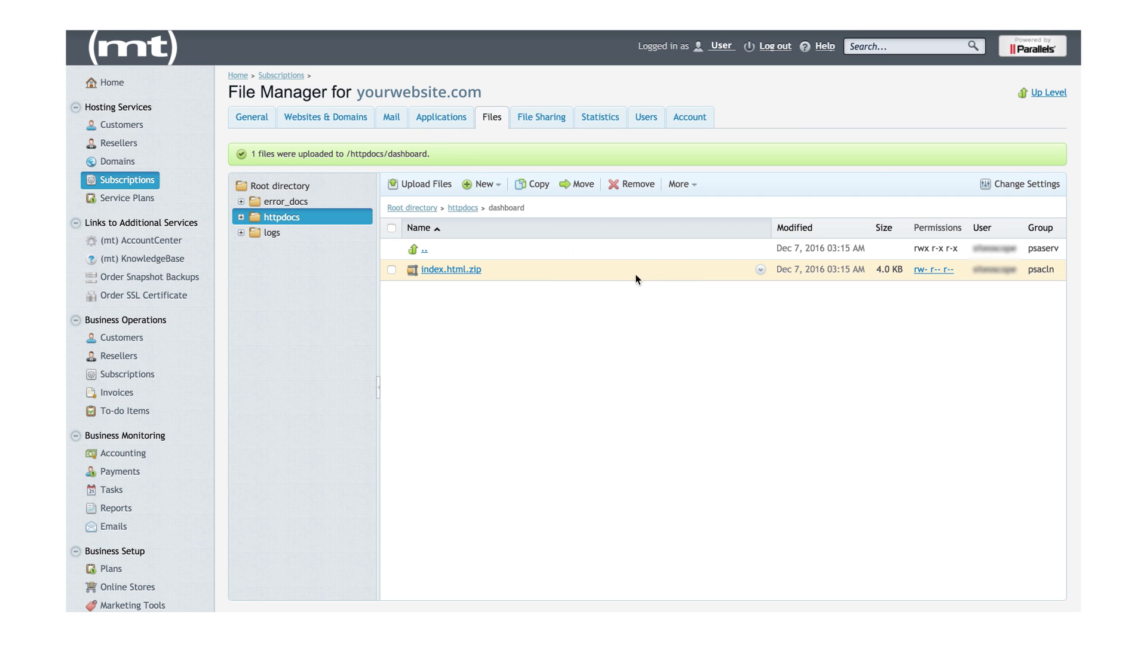
left_click(391, 270)
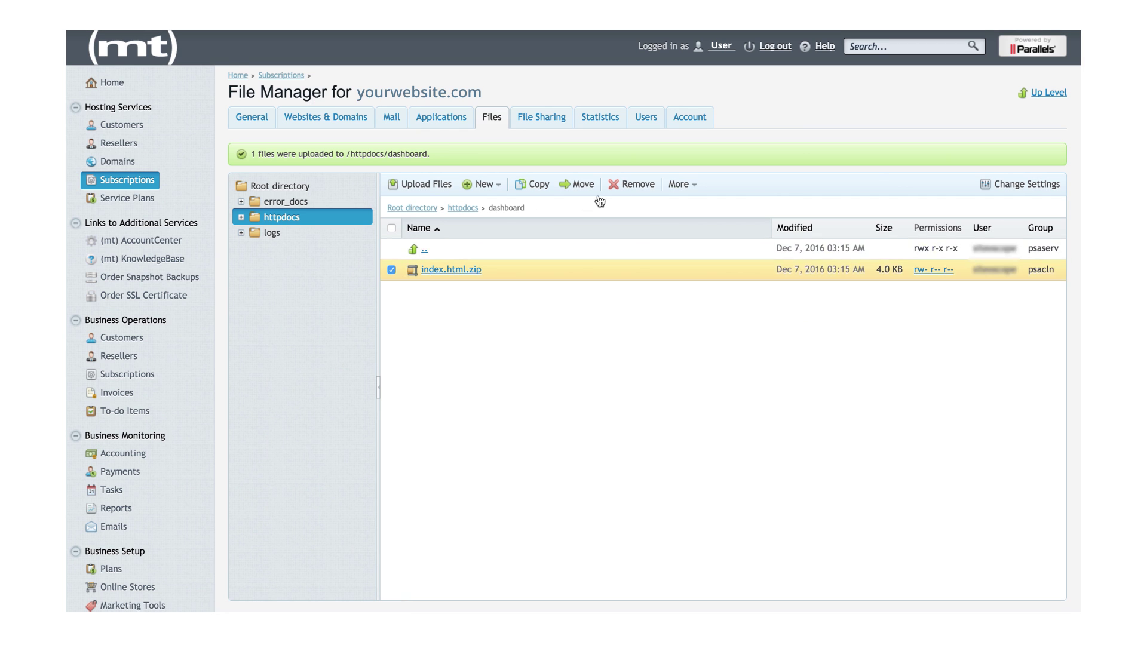
- Extract index.html.zip via More > Extract Files so index.html lands in the dashboard folder
left_click(675, 186)
left_click(686, 203)
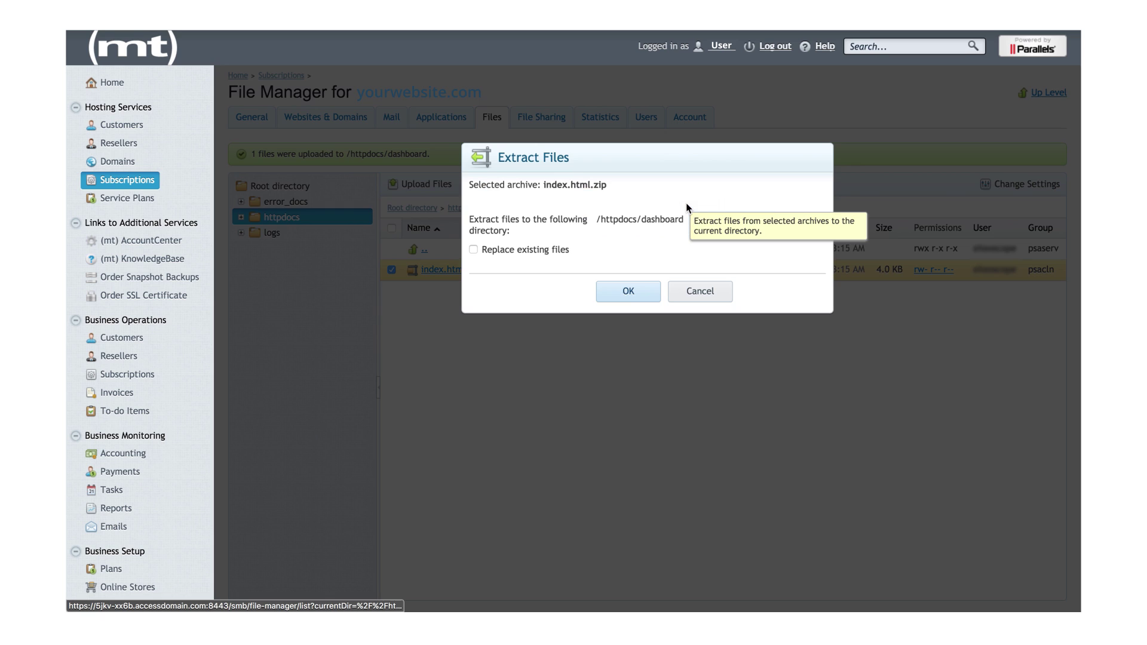
left_click(625, 294)
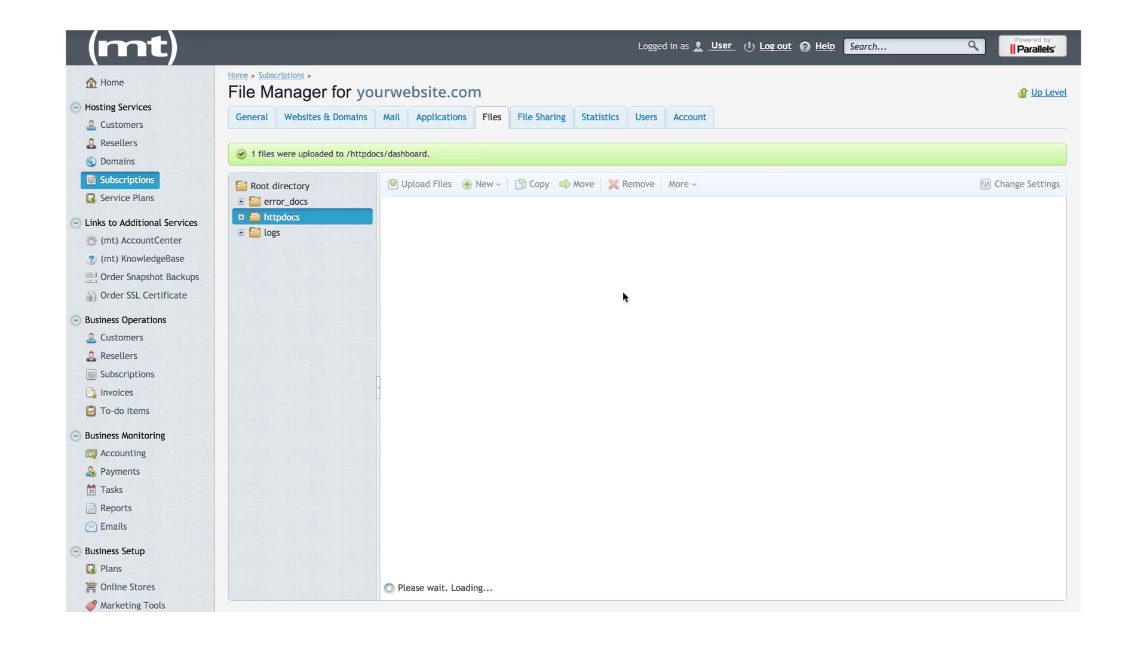